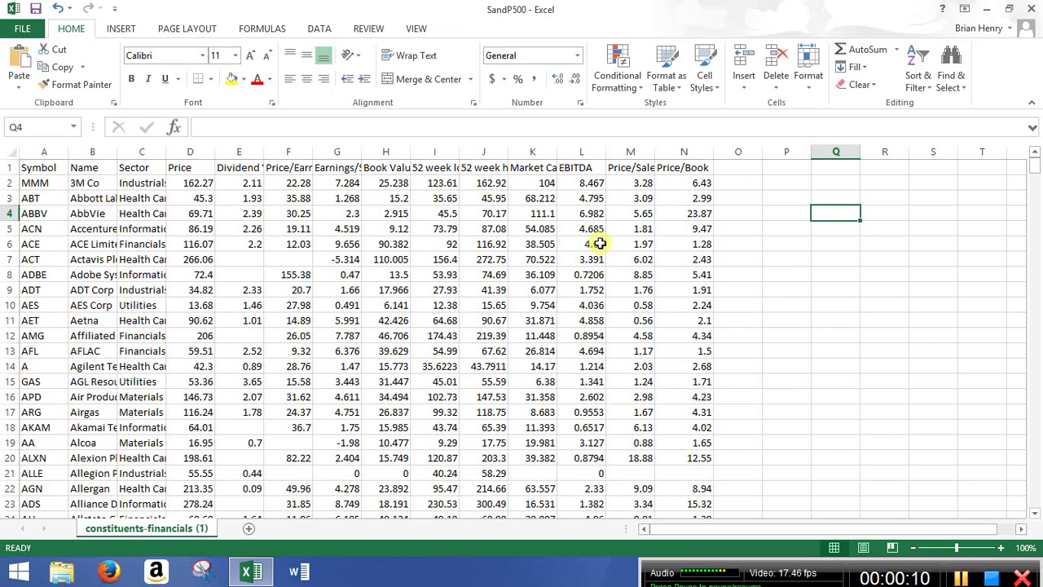
# - Select cell O2 and begin the screening formula with =if(AND(
pyautogui.click(743, 184)
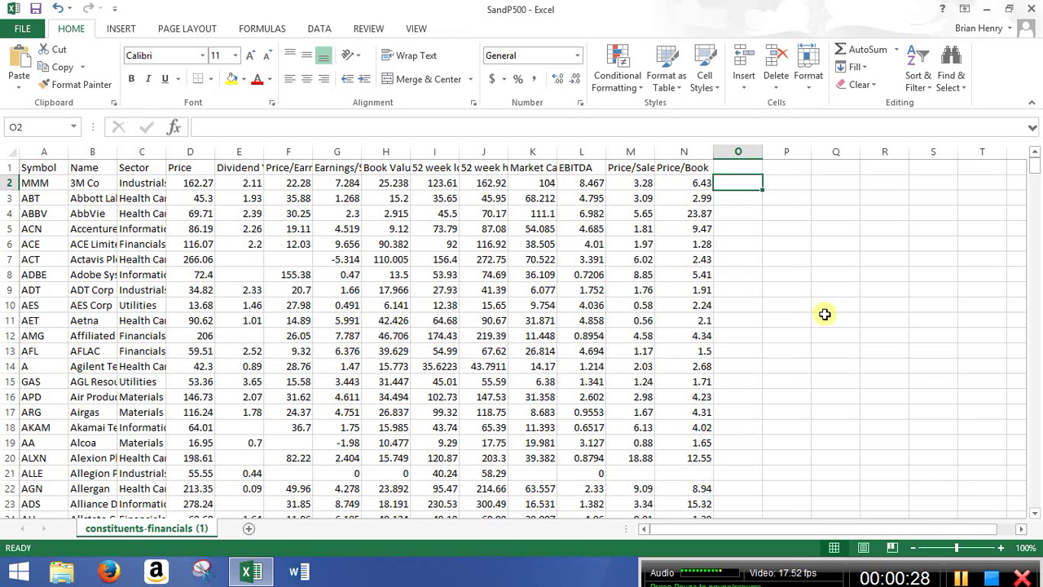
pyautogui.write('=')
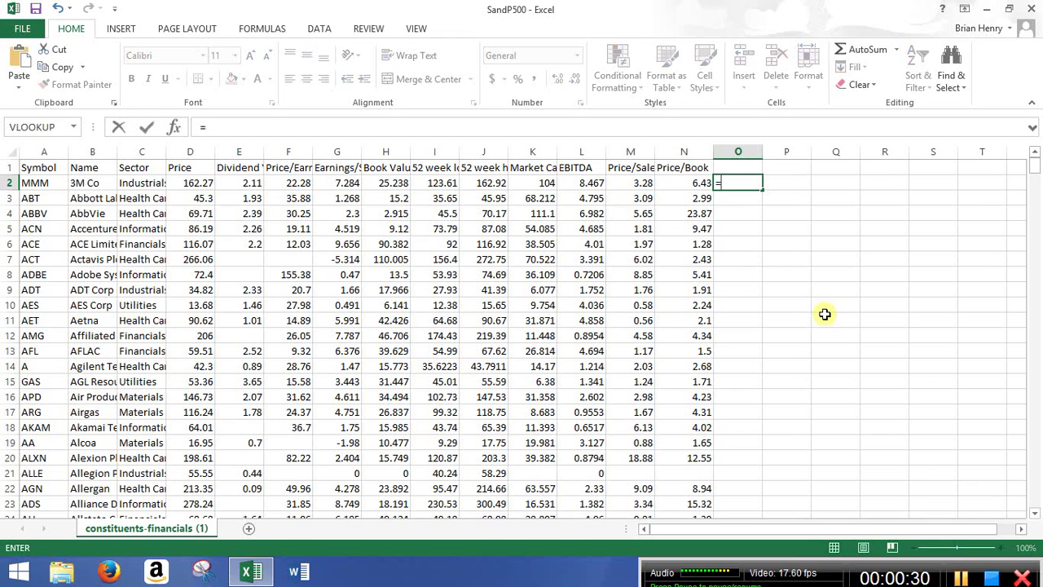
pyautogui.write('if(')
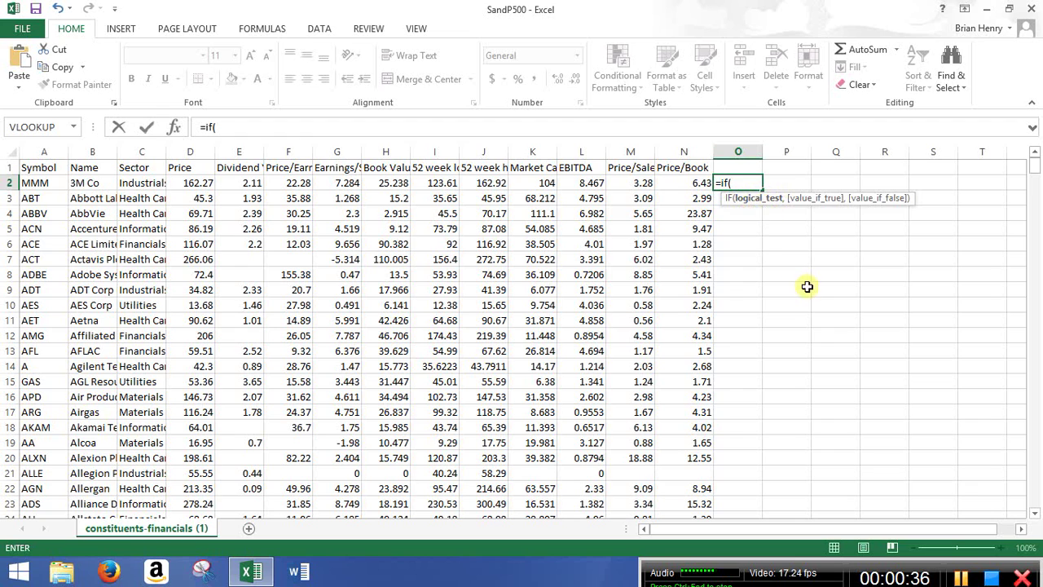
pyautogui.write('AND(')
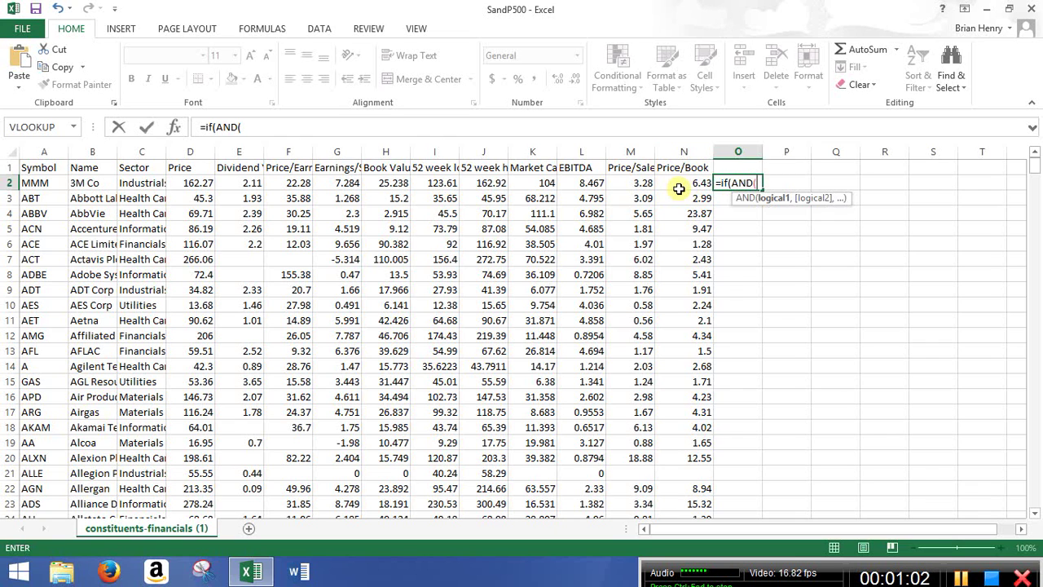
# - Discard the O2 entry, widen column F to show Price/Earnings, and review the P/E, P/S and P/B columns
pyautogui.press('Escape')
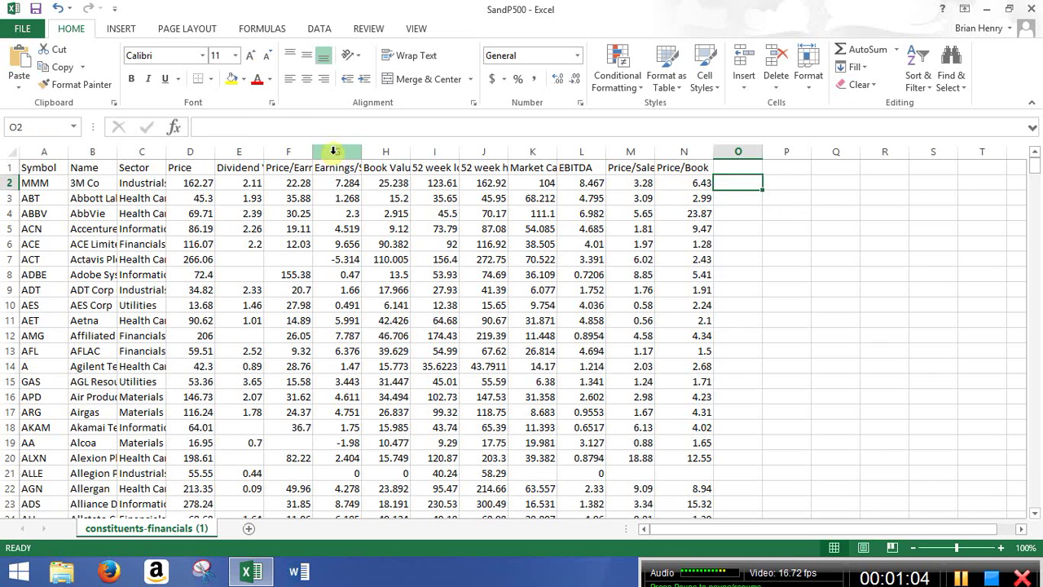
pyautogui.moveTo(316, 154); pyautogui.dragTo(333, 154)
pyautogui.click(298, 152)
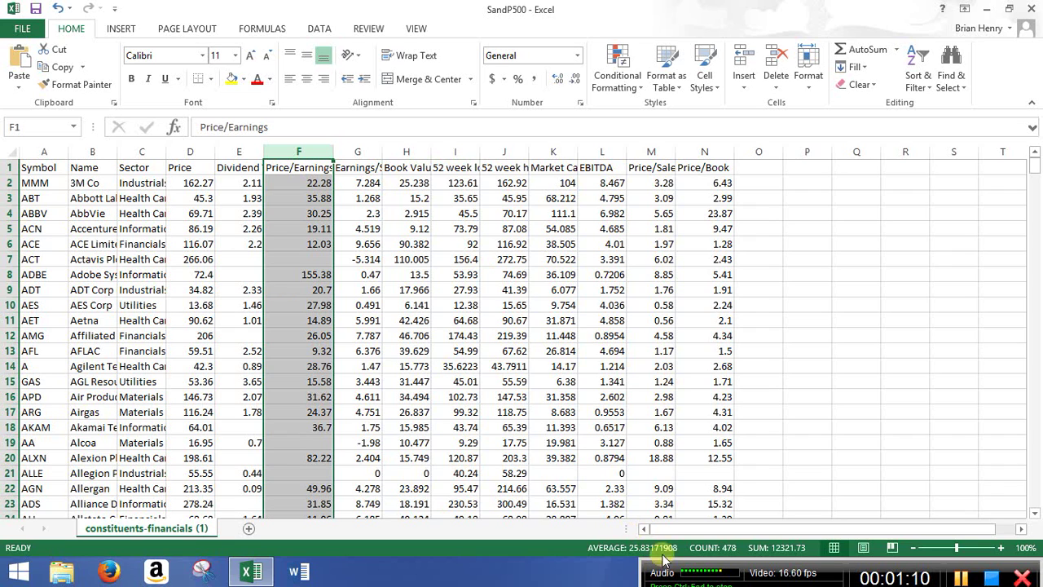
pyautogui.click(651, 151)
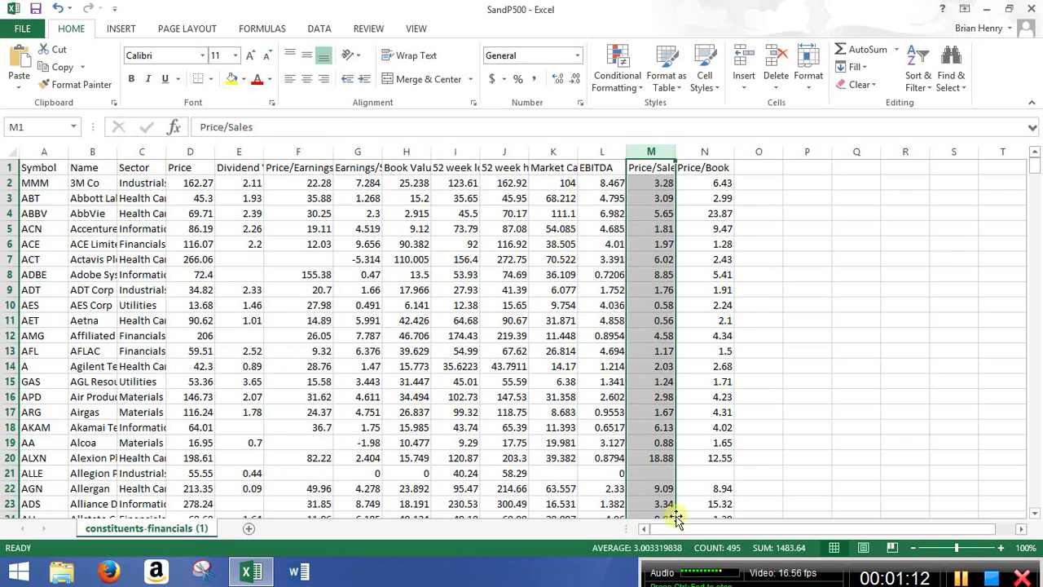
pyautogui.click(707, 154)
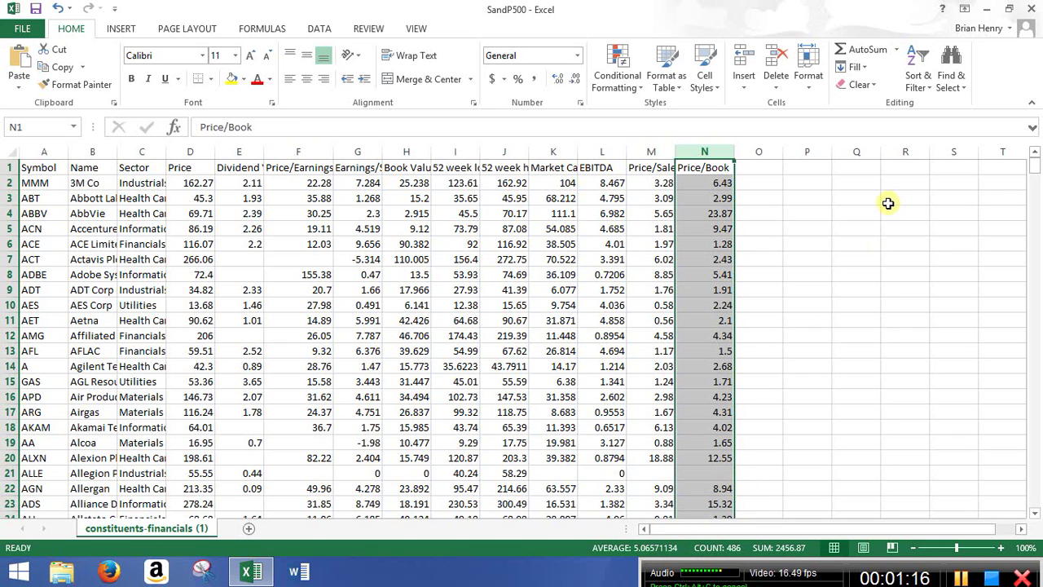
pyautogui.click(759, 182)
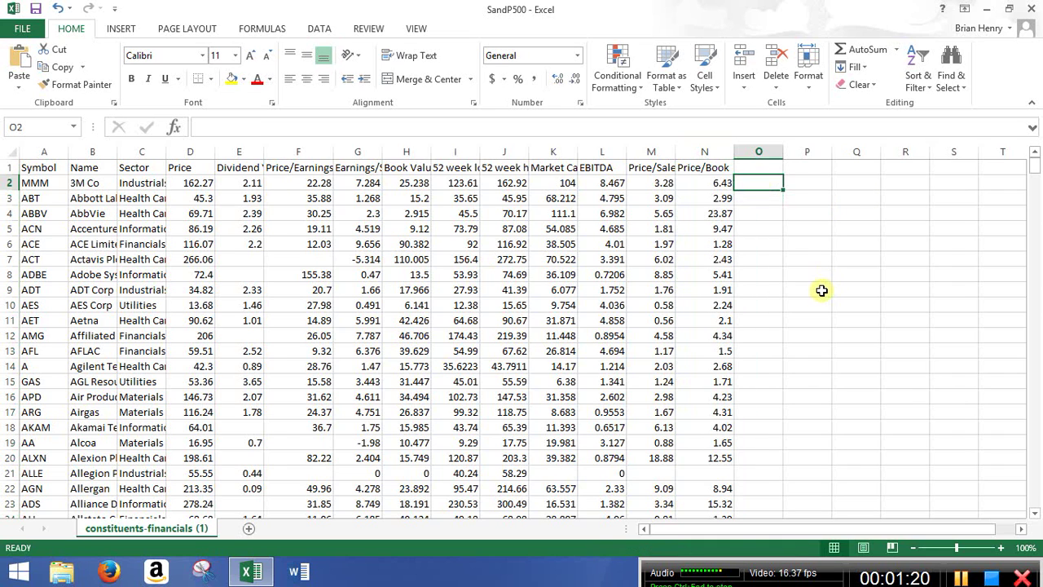
# - Enter =IF(AND(E2>1,F2<25.5,M2<3,N2<5),1,0) in O2 using clicked references for E2, F2, M2, N2
pyautogui.write('=if(')
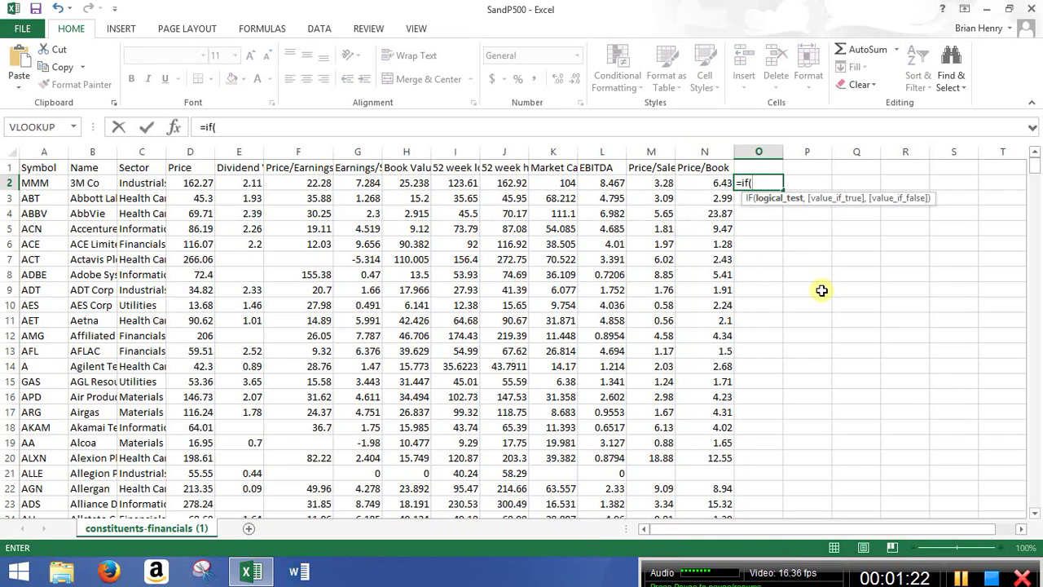
pyautogui.write('AND(')
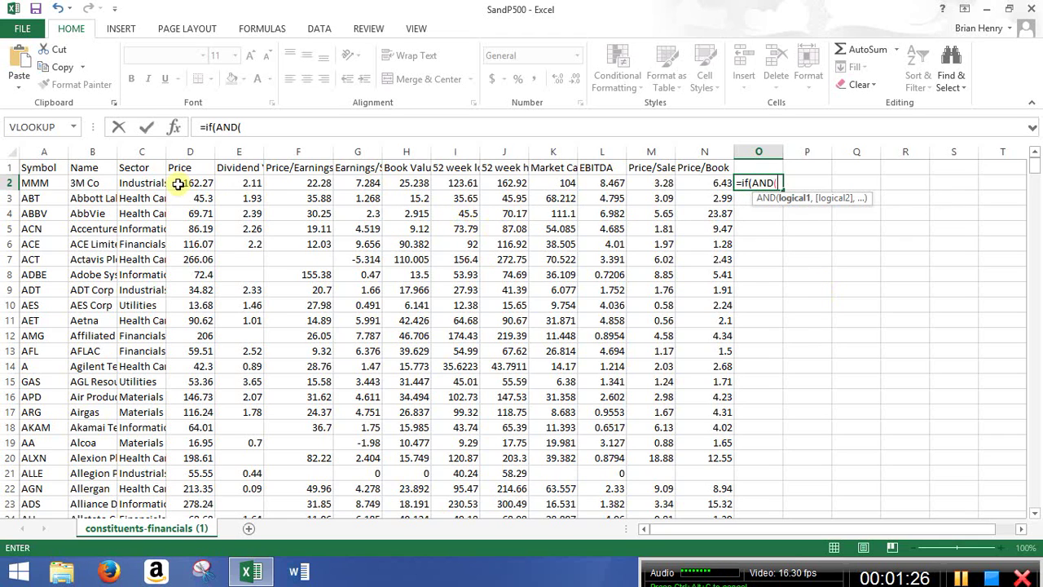
pyautogui.click(235, 181)
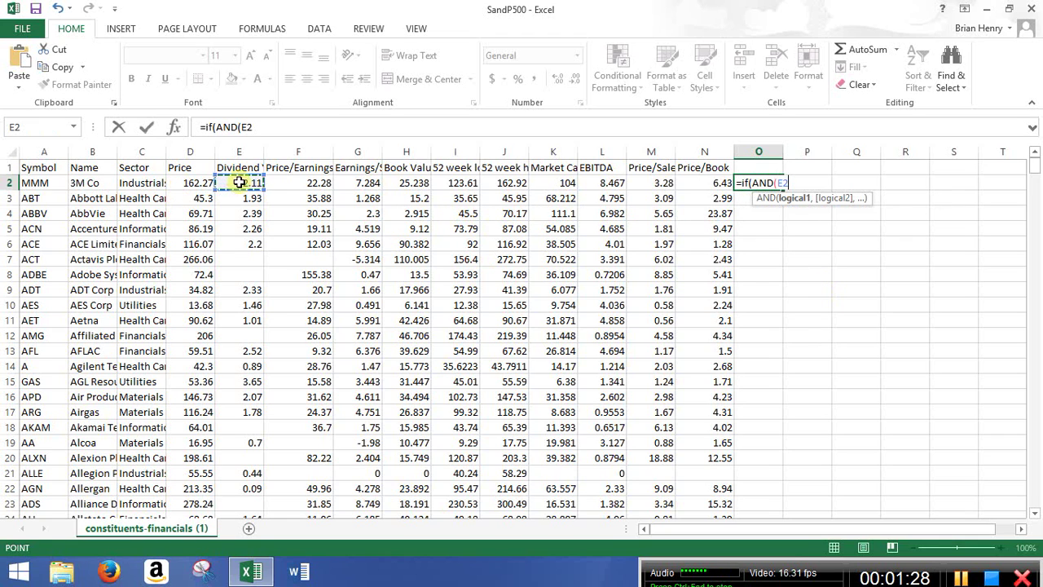
pyautogui.write('>')
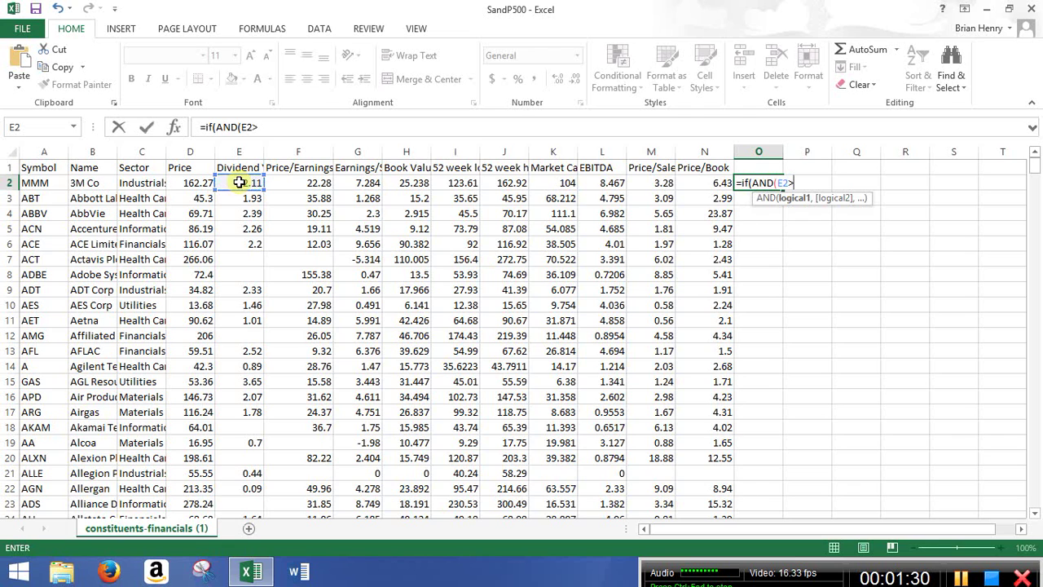
pyautogui.write('1,')
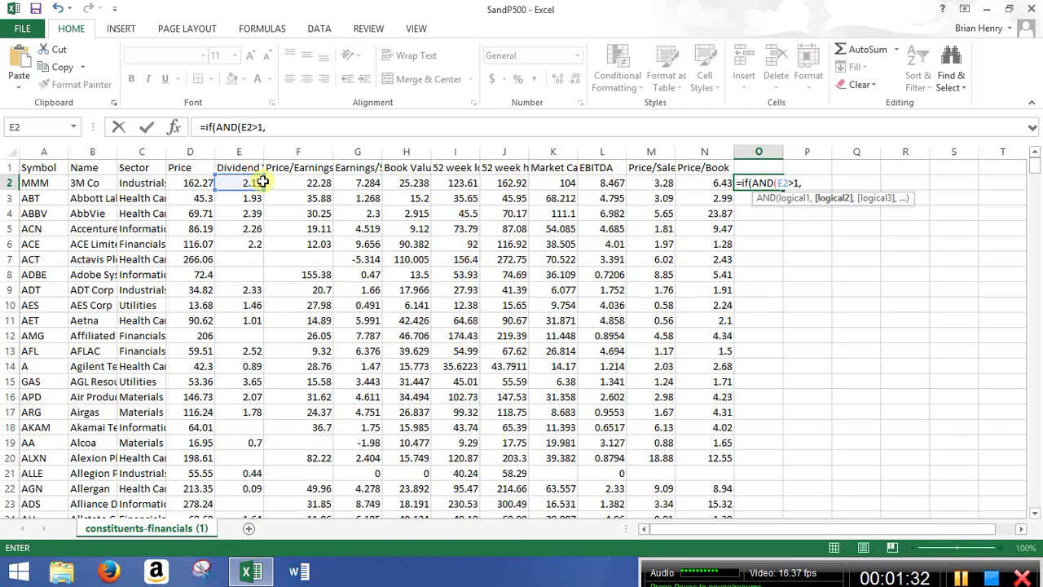
pyautogui.click(273, 181)
pyautogui.write('<25.5,')
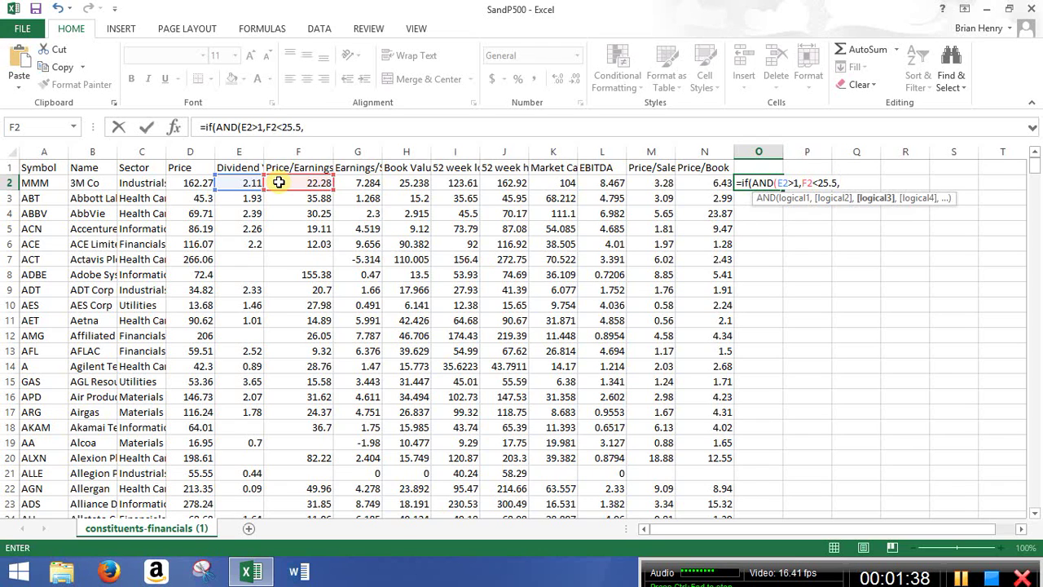
pyautogui.click(652, 184)
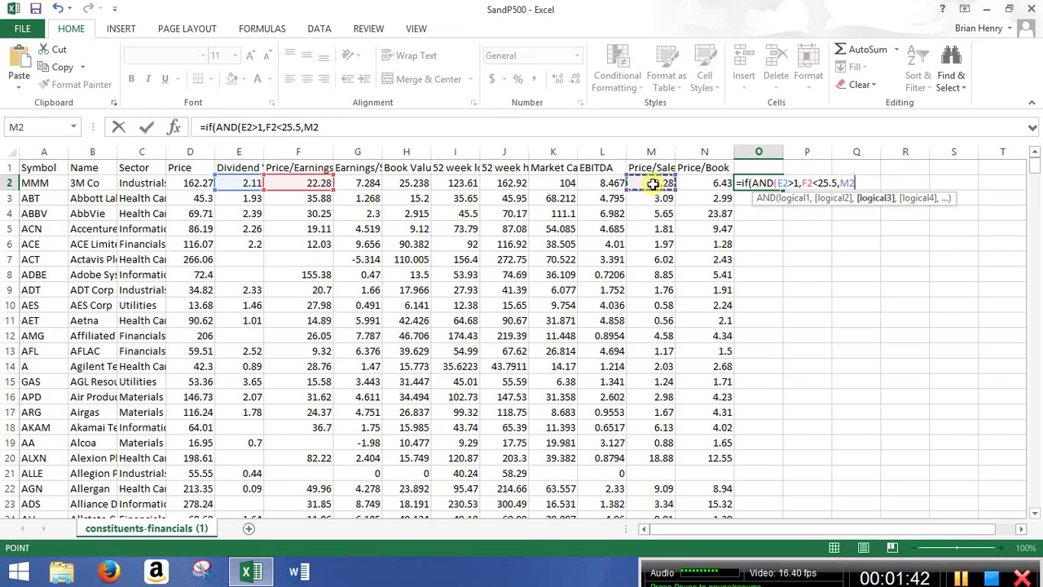
pyautogui.write('<3')
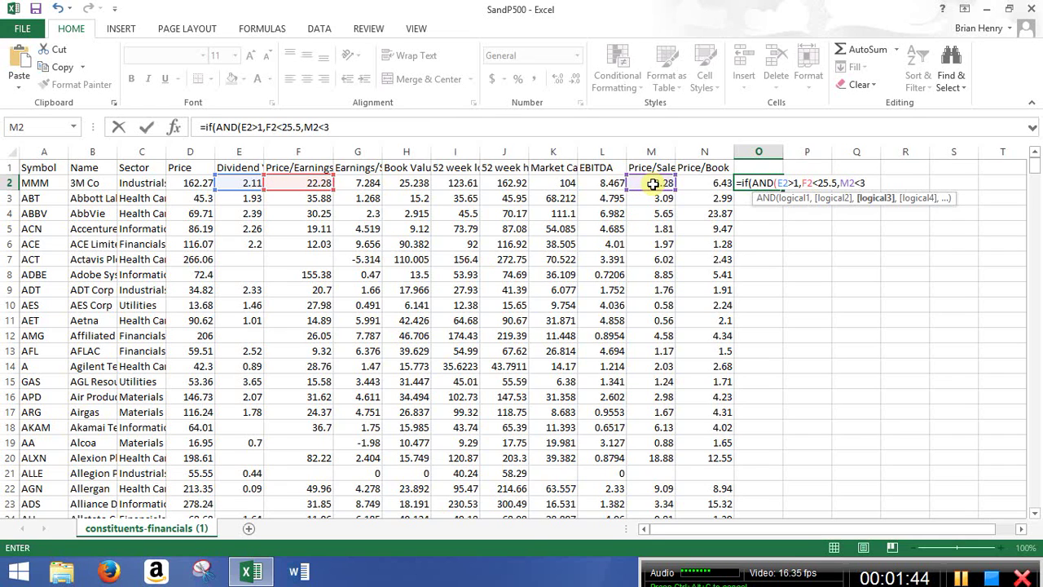
pyautogui.write(',')
pyautogui.click(687, 184)
pyautogui.write('<')
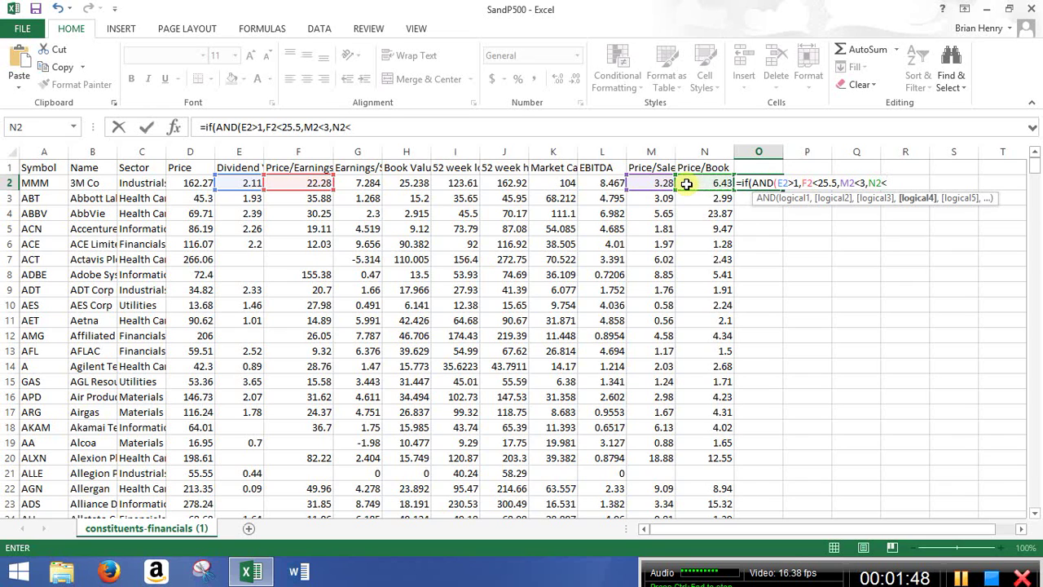
pyautogui.write('5')
pyautogui.write(')')
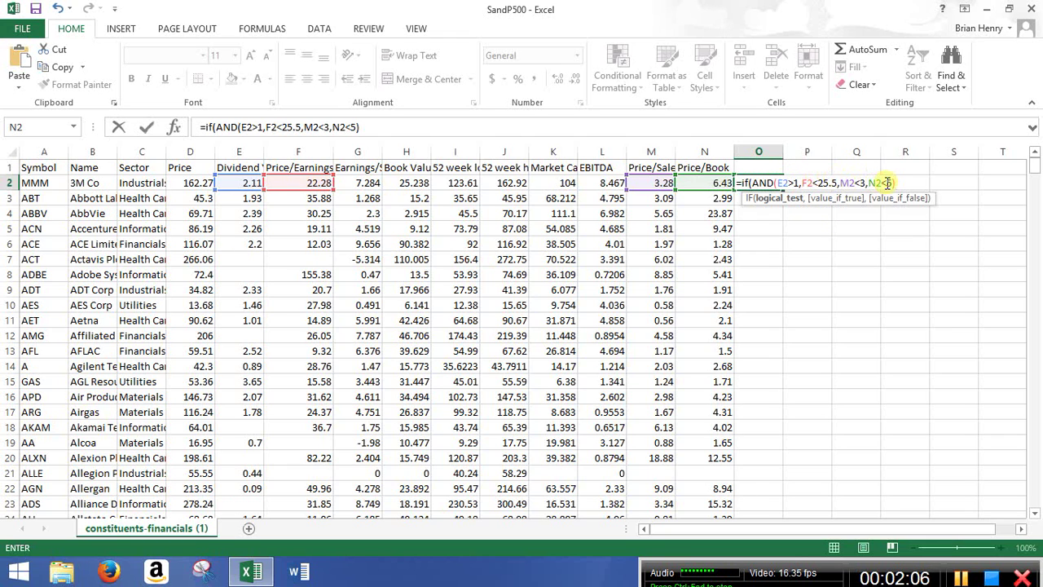
pyautogui.write(',1')
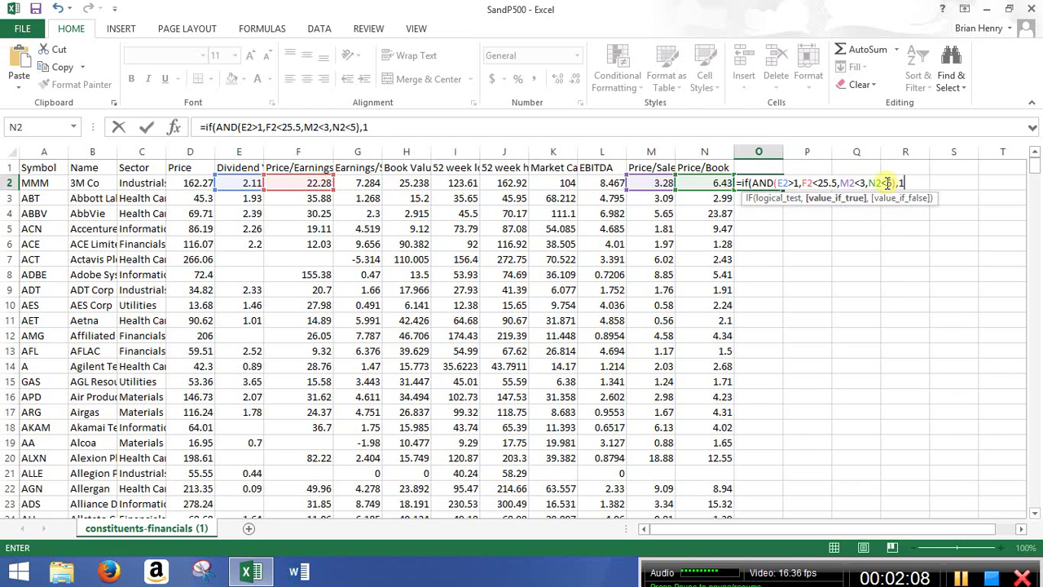
pyautogui.write(',0')
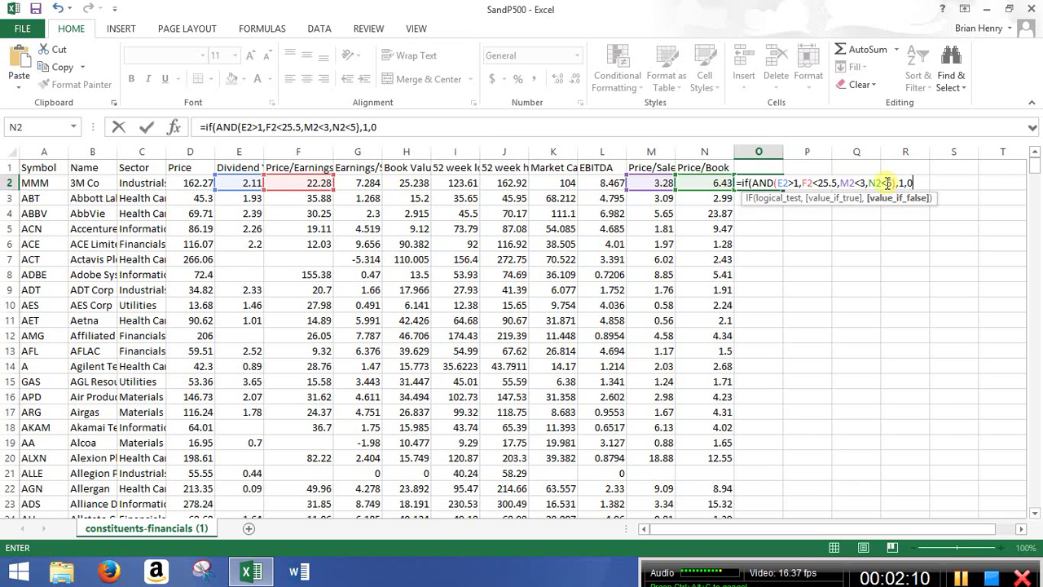
pyautogui.write(')')
# - Commit the O2 flag formula and fill it down column O, flagging 171 companies
pyautogui.press('Return')
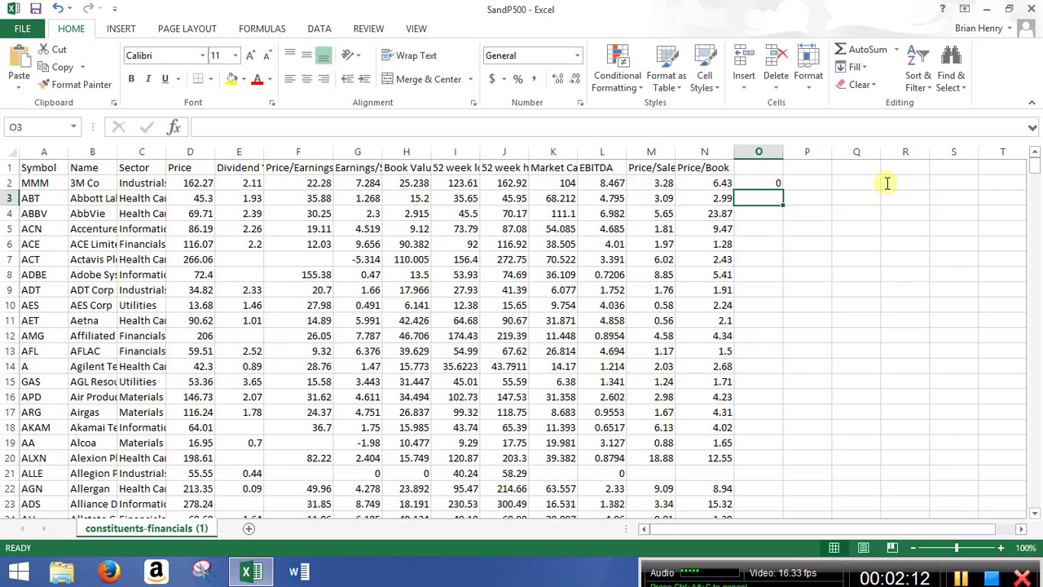
pyautogui.press('Up')
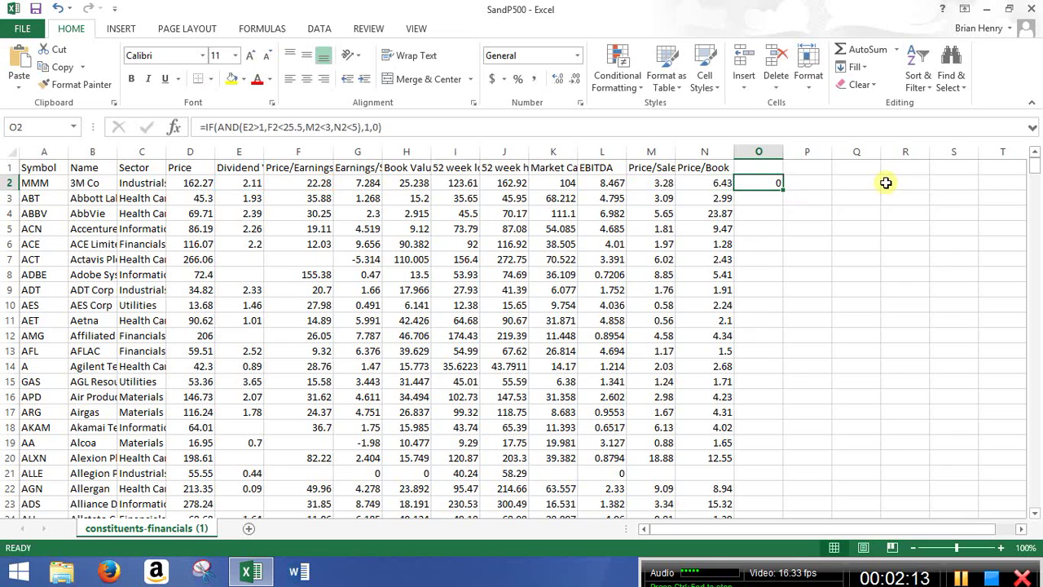
pyautogui.doubleClick(782, 191)
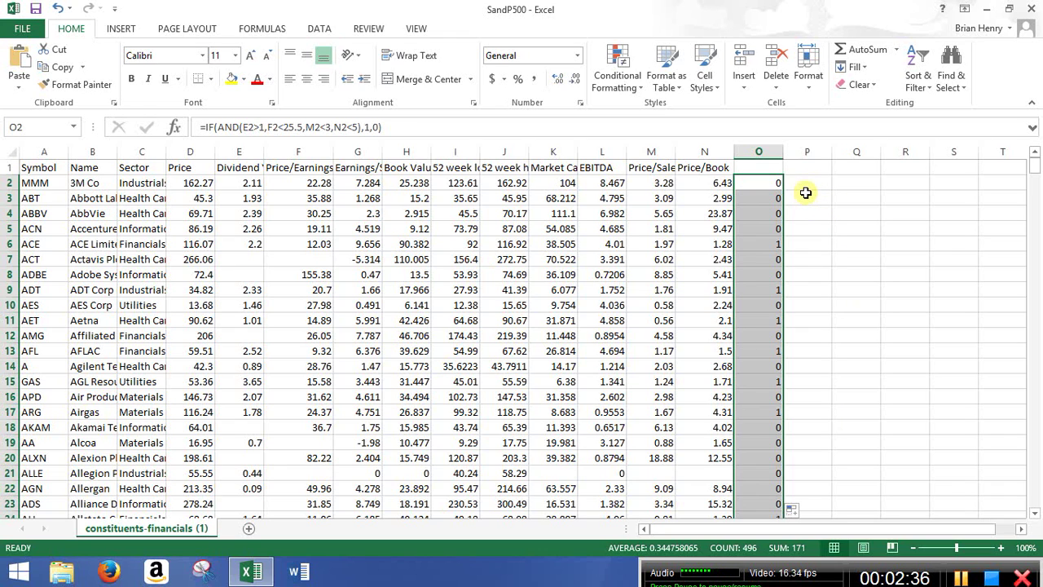
pyautogui.click(770, 244)
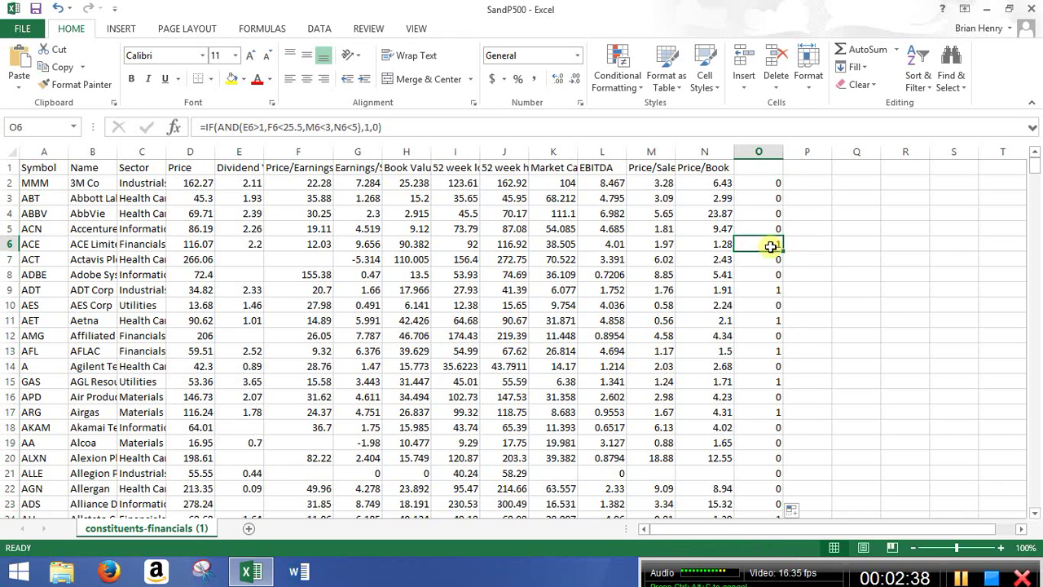
pyautogui.click(78, 244)
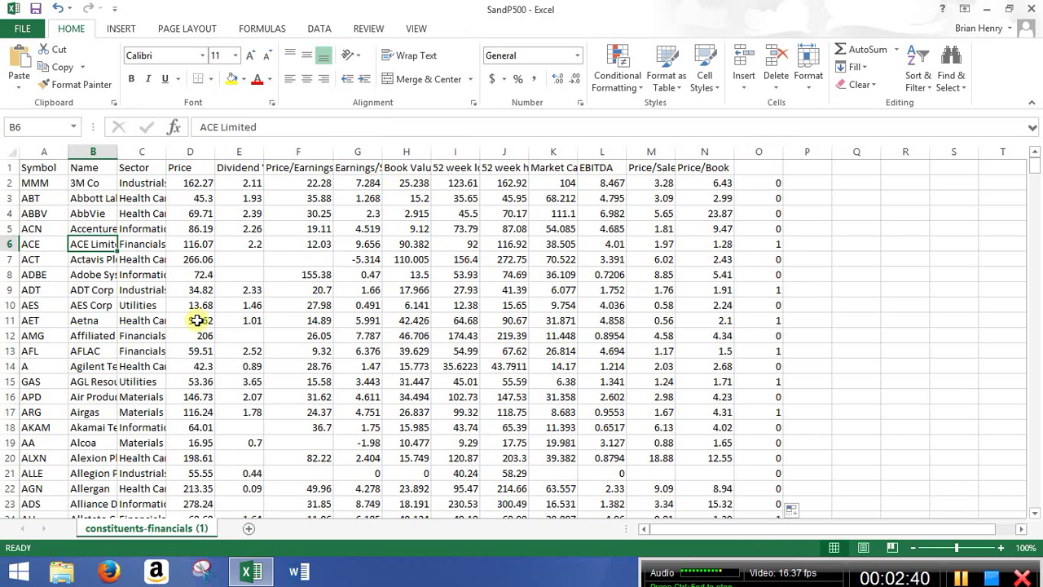
pyautogui.click(774, 245)
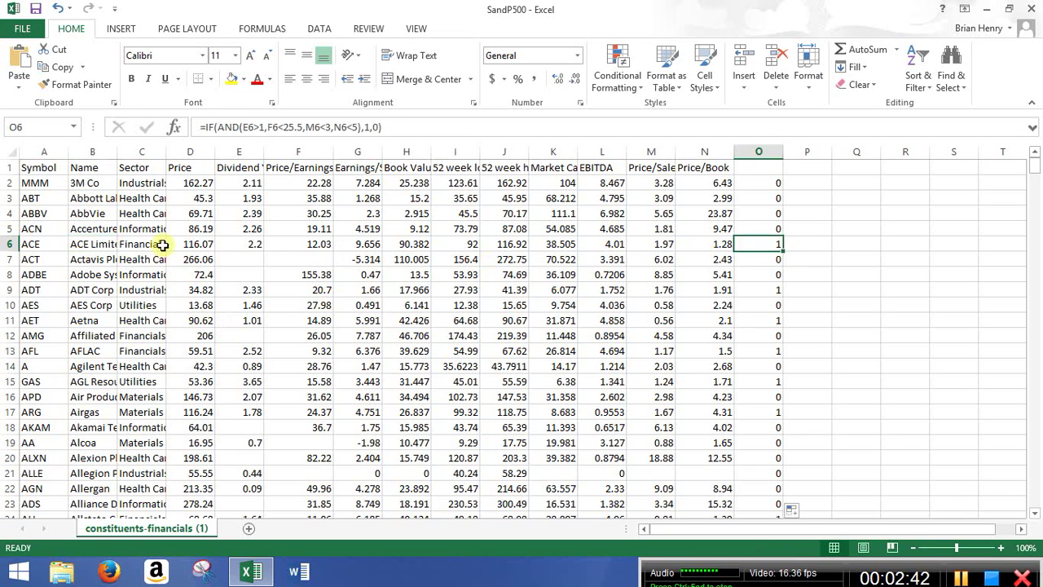
pyautogui.click(129, 245)
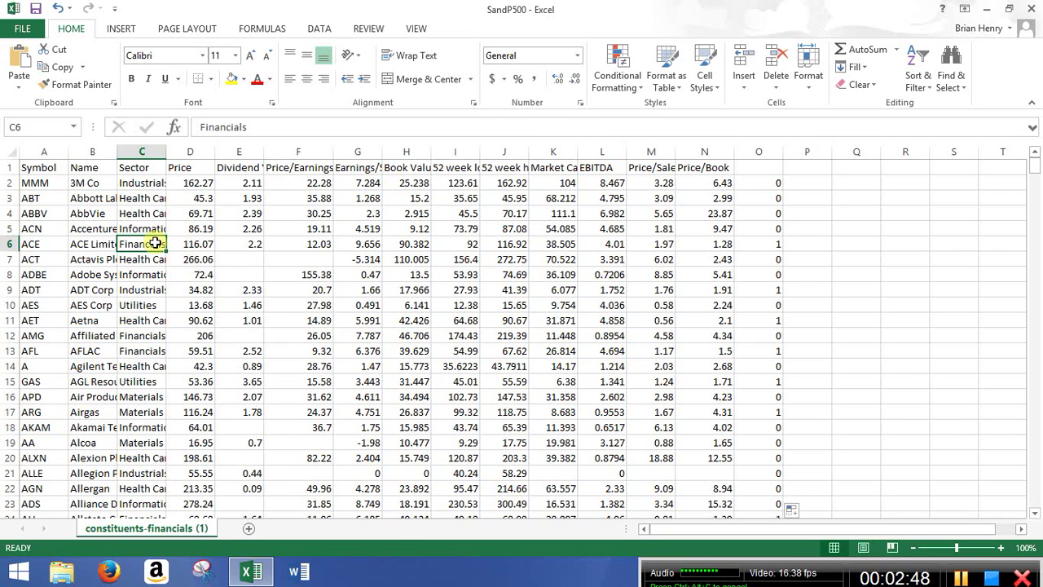
pyautogui.click(773, 249)
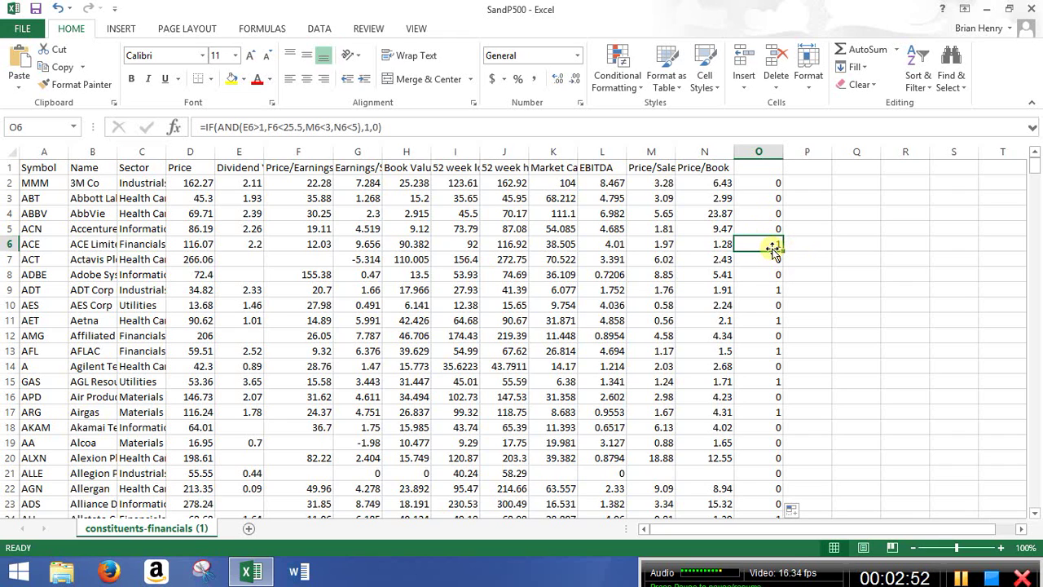
pyautogui.click(141, 260)
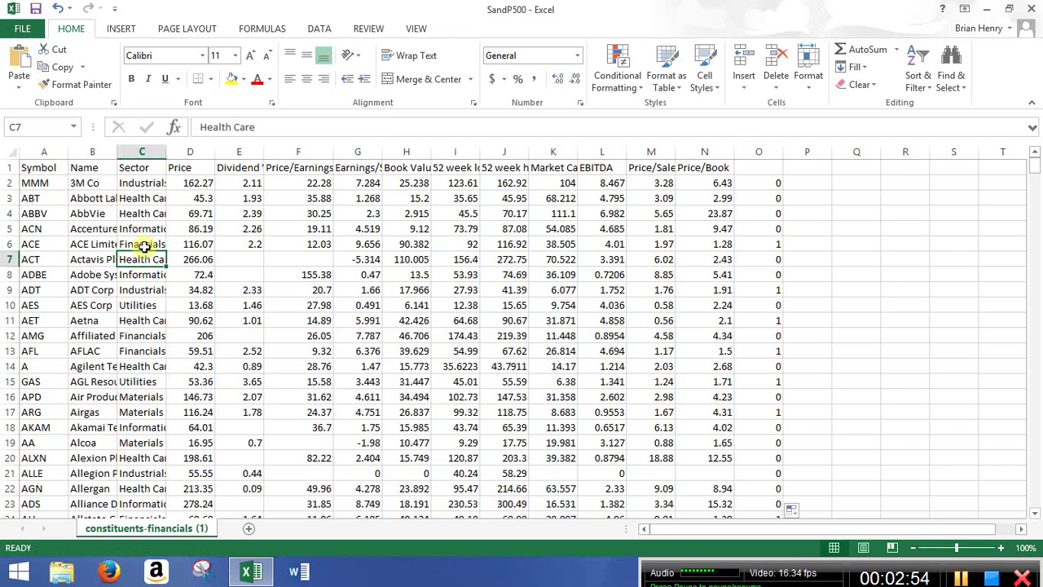
pyautogui.click(143, 244)
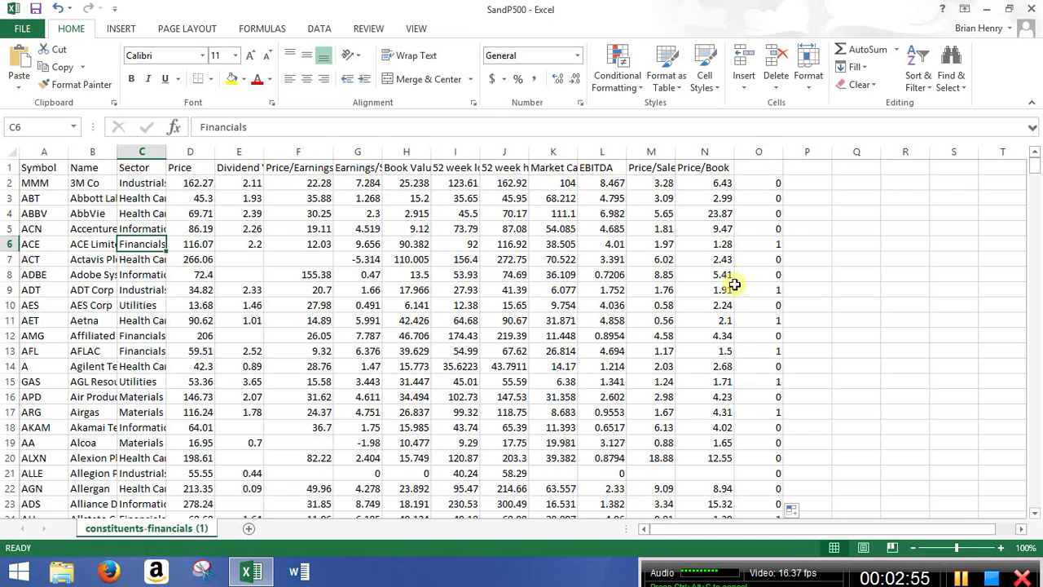
pyautogui.click(778, 184)
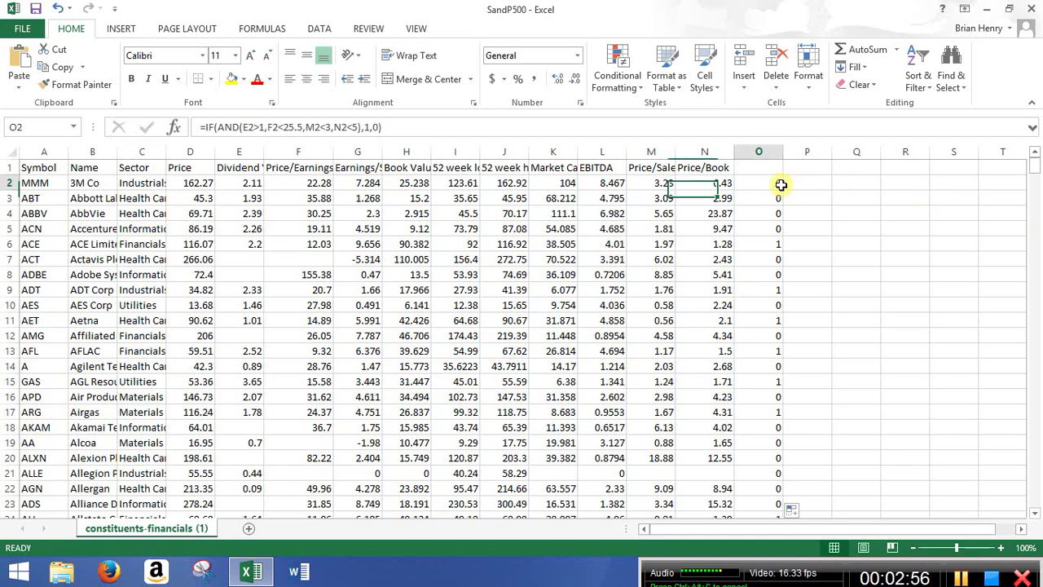
# - Edit O2's formula in the formula bar to add NOT(C2="Financials") as a fifth AND condition
pyautogui.click(356, 127)
pyautogui.write(',')
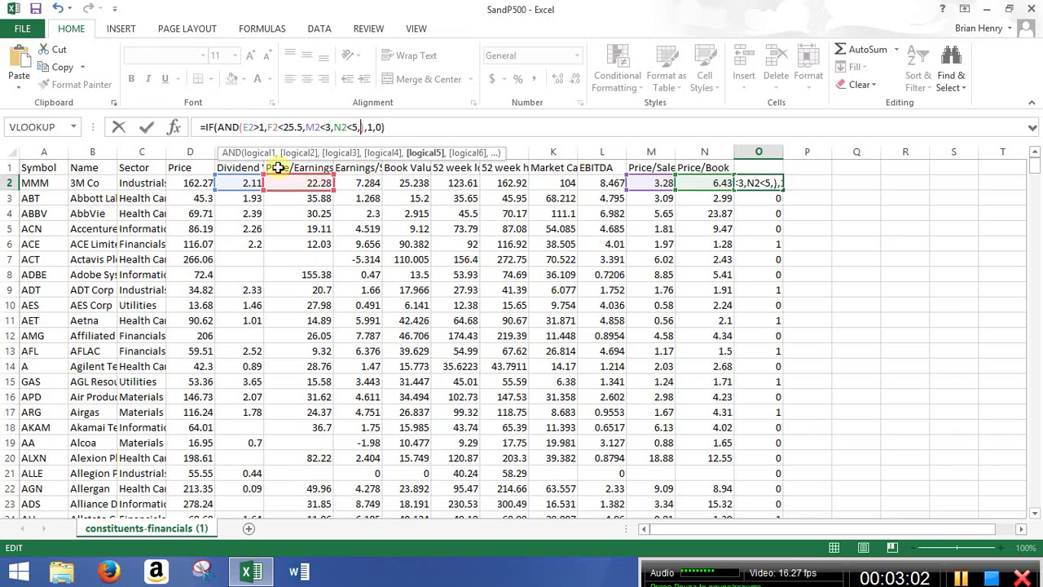
pyautogui.click(145, 180)
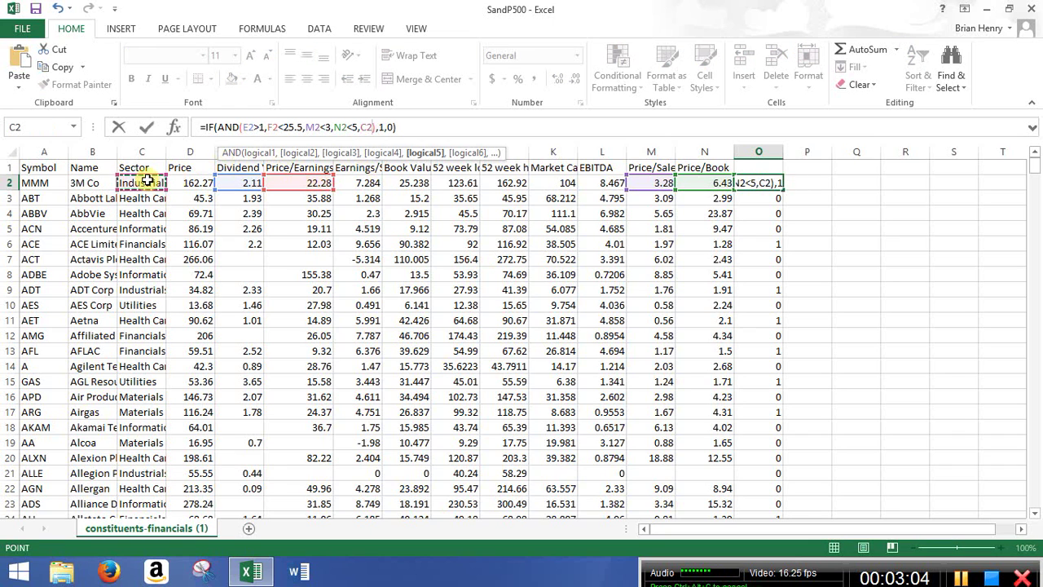
pyautogui.press('BackSpace')
pyautogui.press('BackSpace')
pyautogui.write('Not')
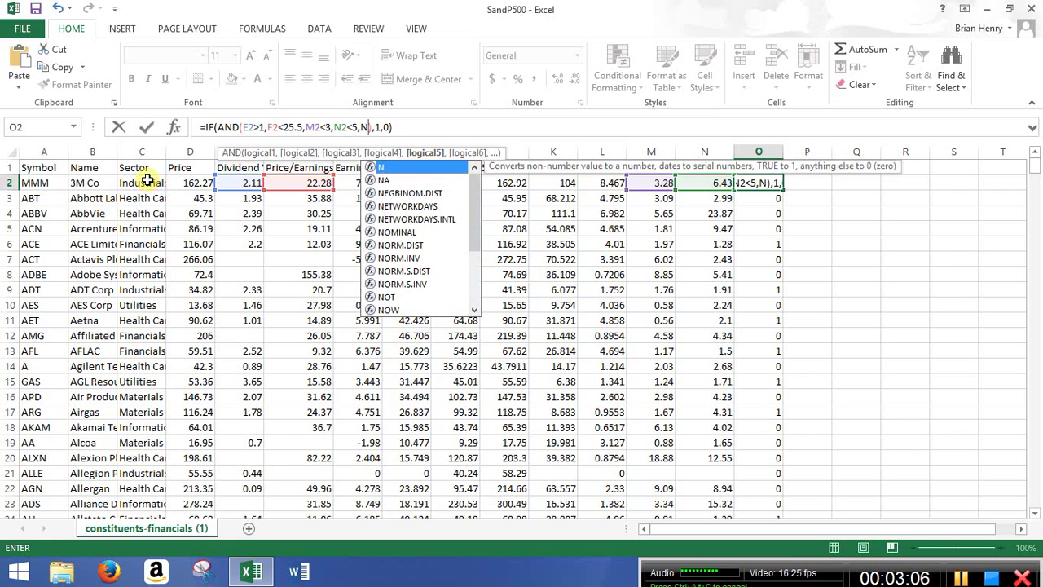
pyautogui.press('BackSpace')
pyautogui.write('t')
pyautogui.press('Tab')
pyautogui.write(')')
pyautogui.press('Left')
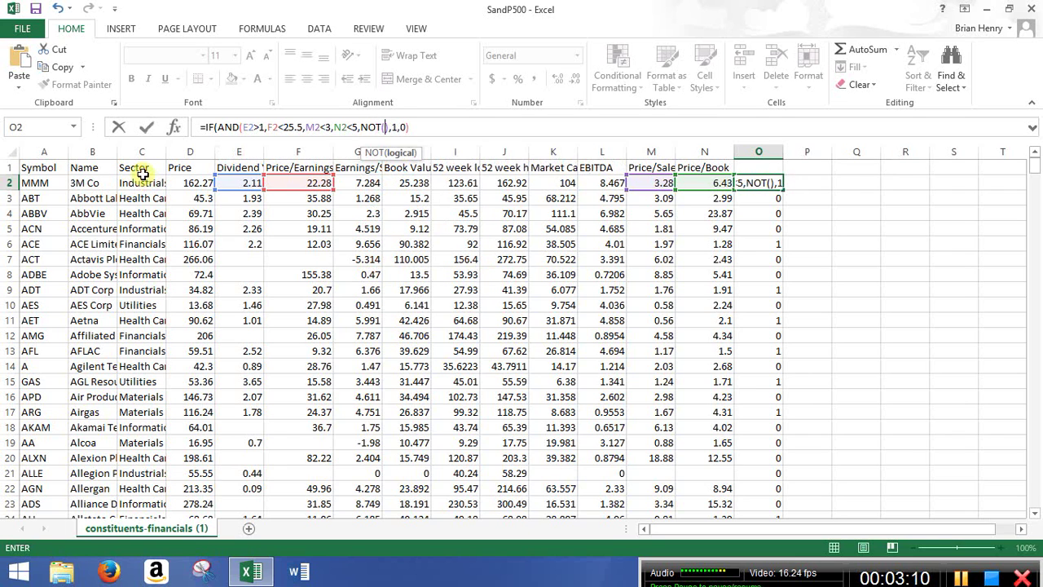
pyautogui.click(142, 180)
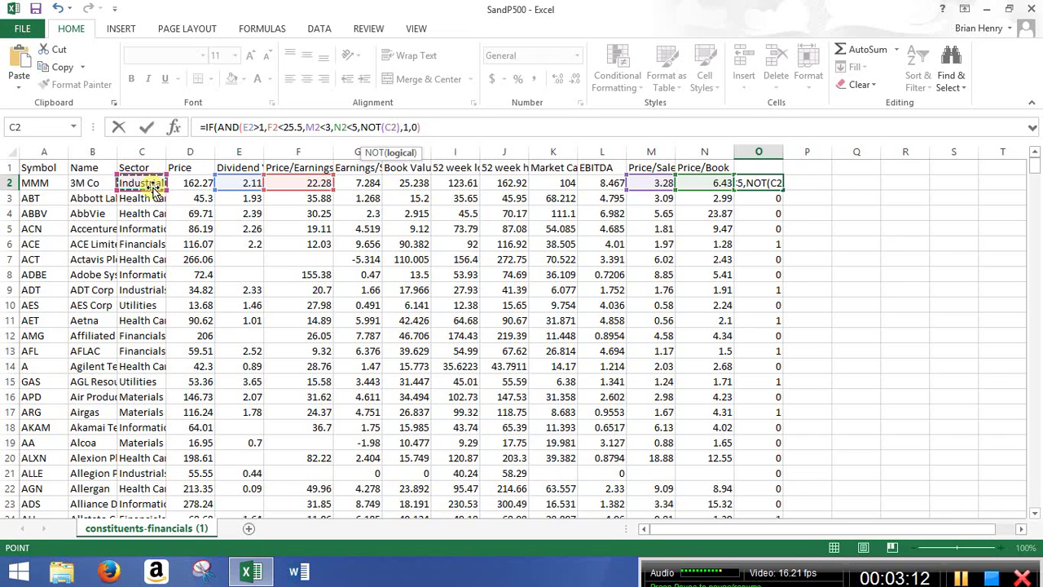
pyautogui.write('=')
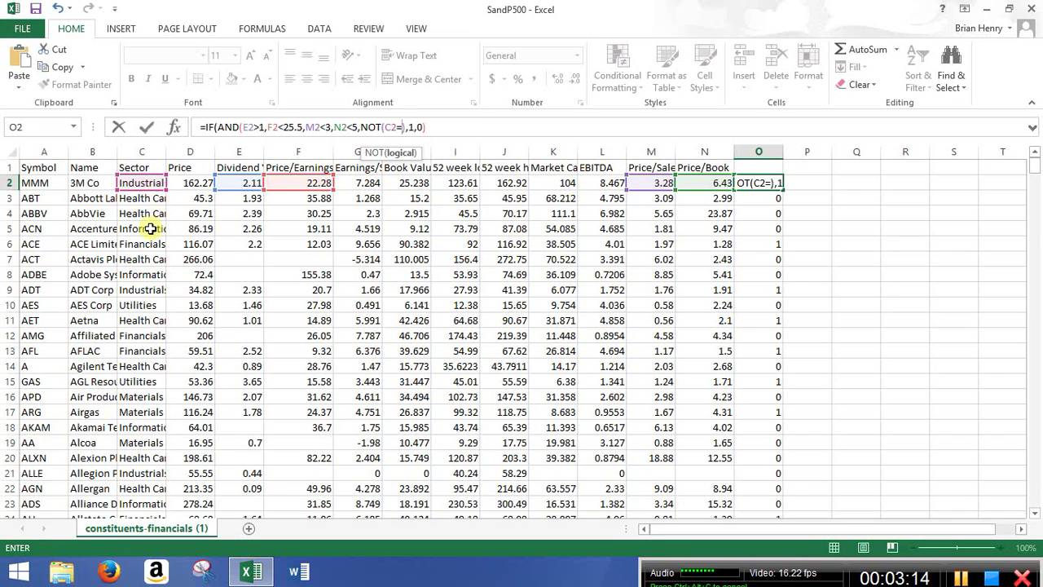
pyautogui.write('"Financial')
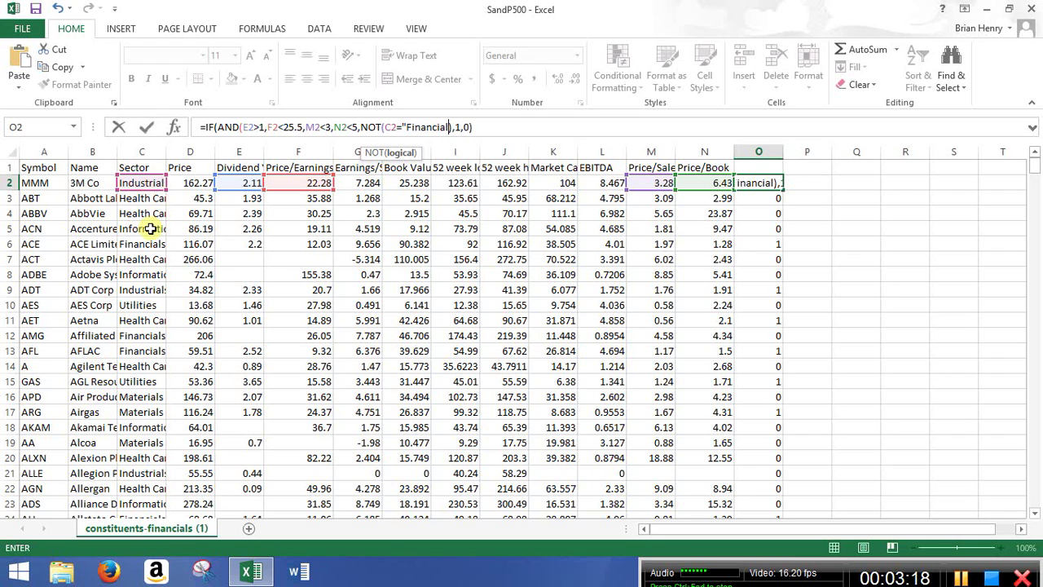
pyautogui.write('s')
pyautogui.write('"')
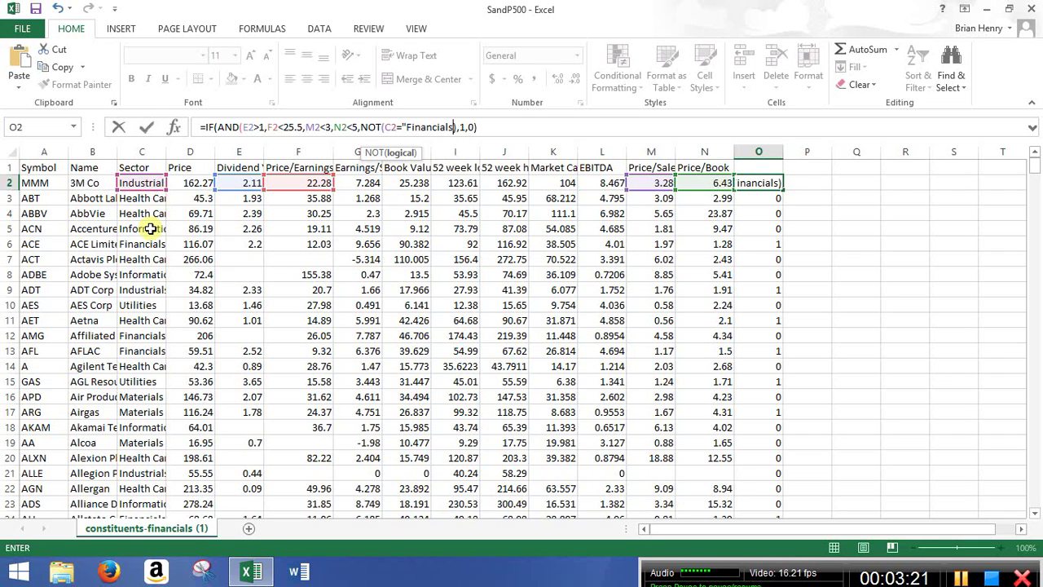
pyautogui.write('"')
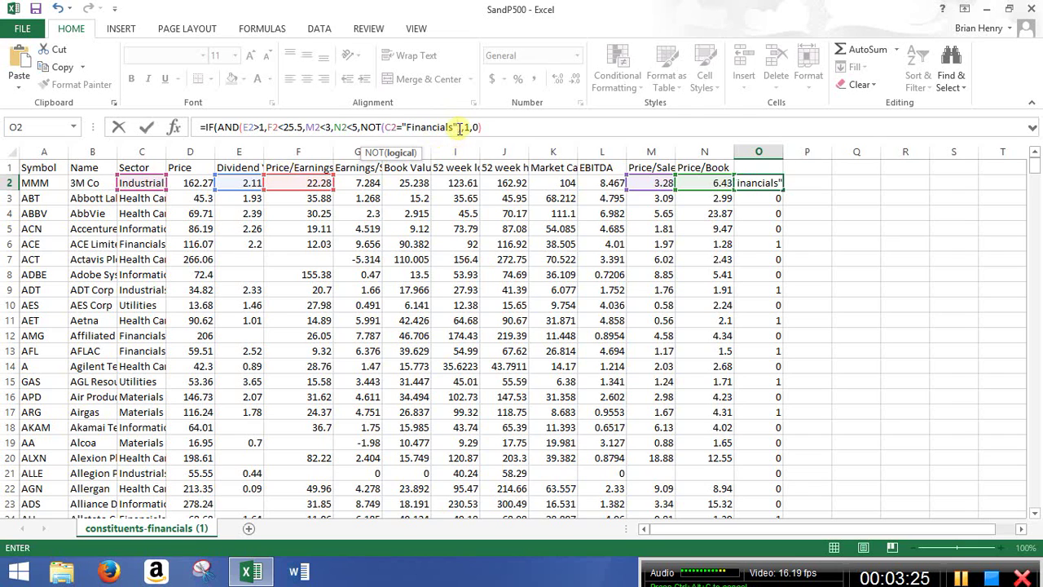
pyautogui.write(')')
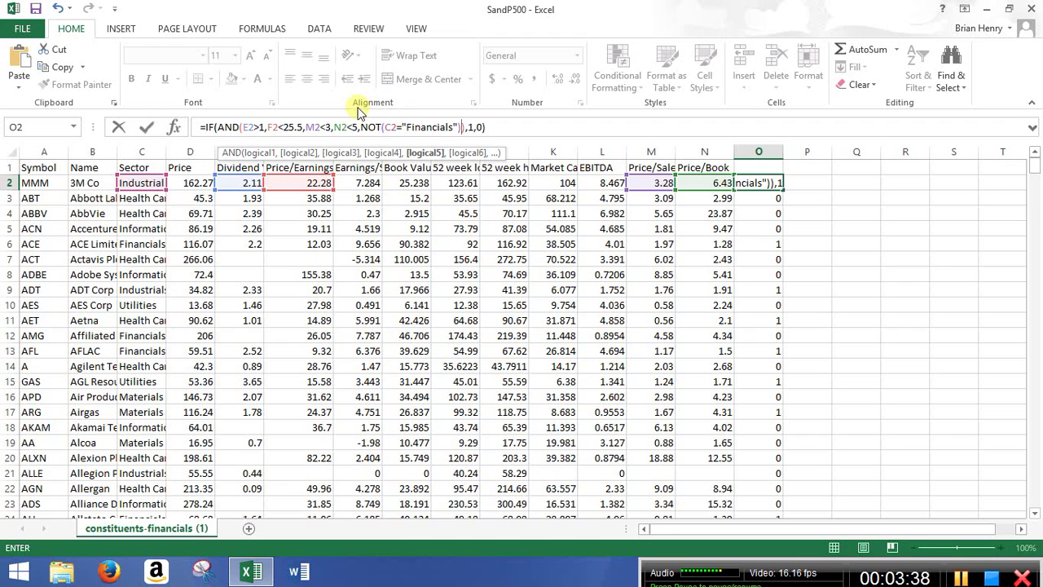
# - Close and commit the five-condition formula, then fill it down column O, flagging 146 companies
pyautogui.write(')')
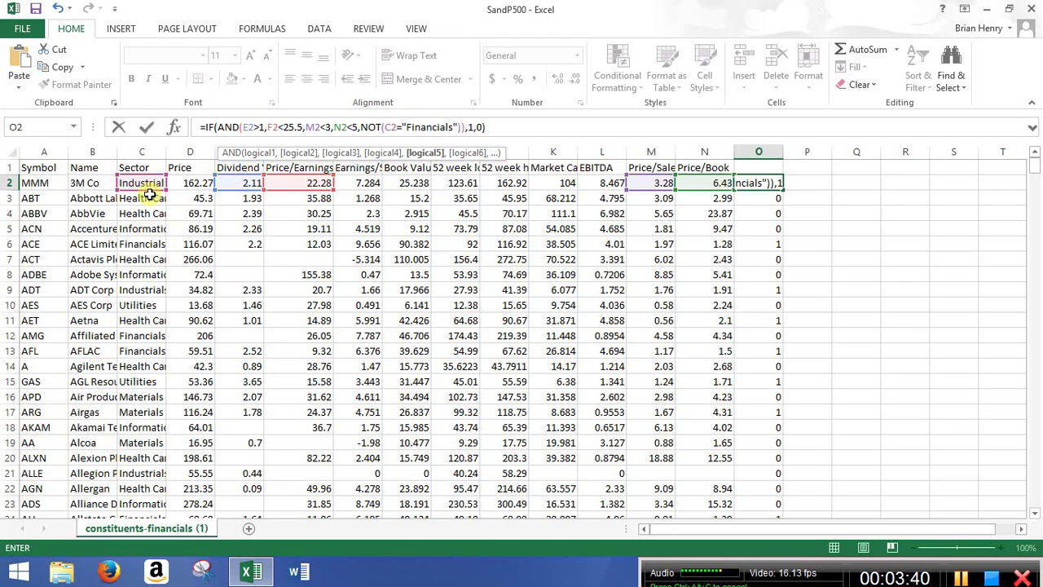
pyautogui.press('Return')
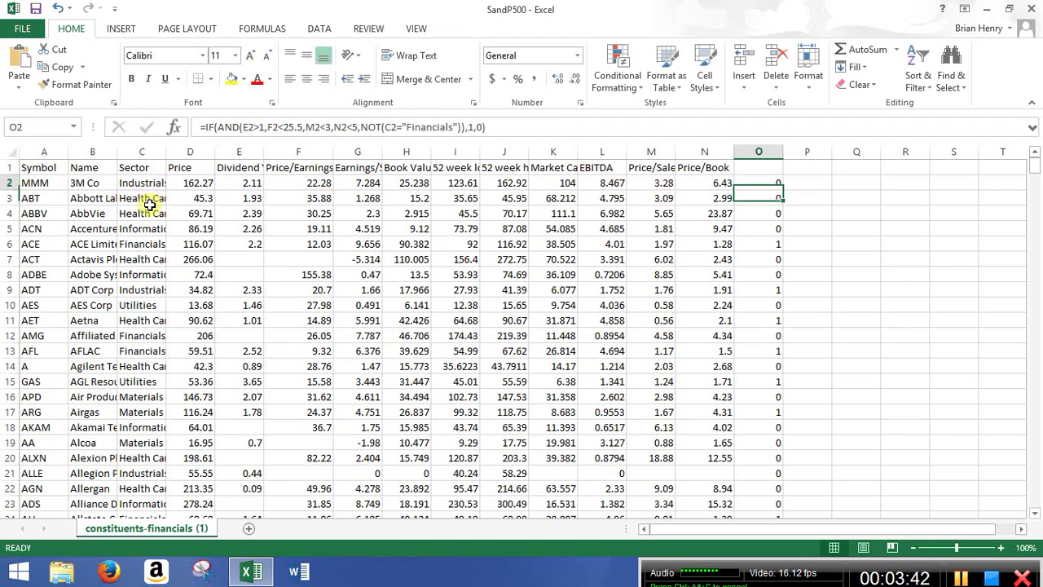
pyautogui.press('Up')
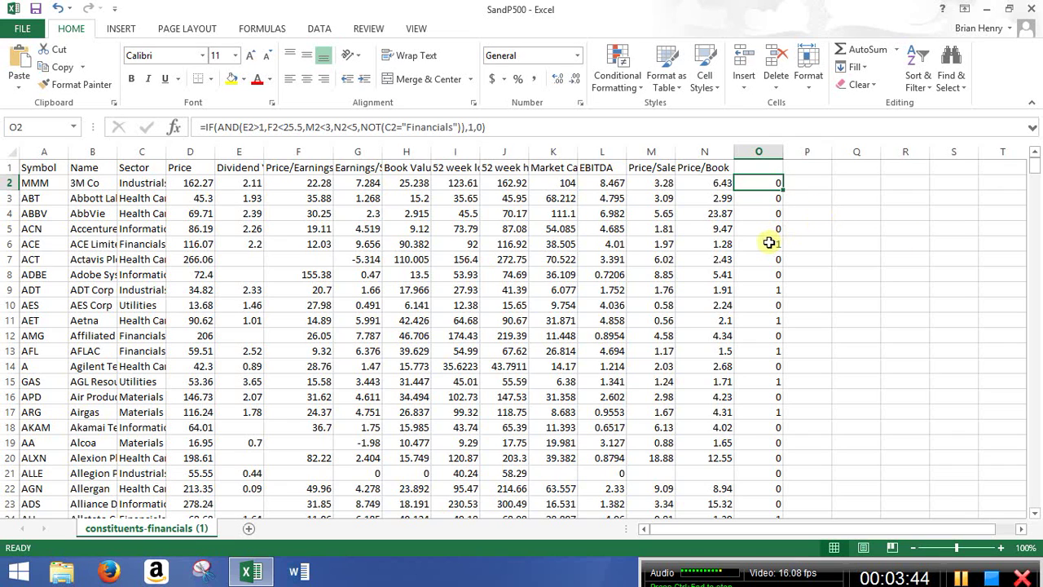
pyautogui.doubleClick(782, 190)
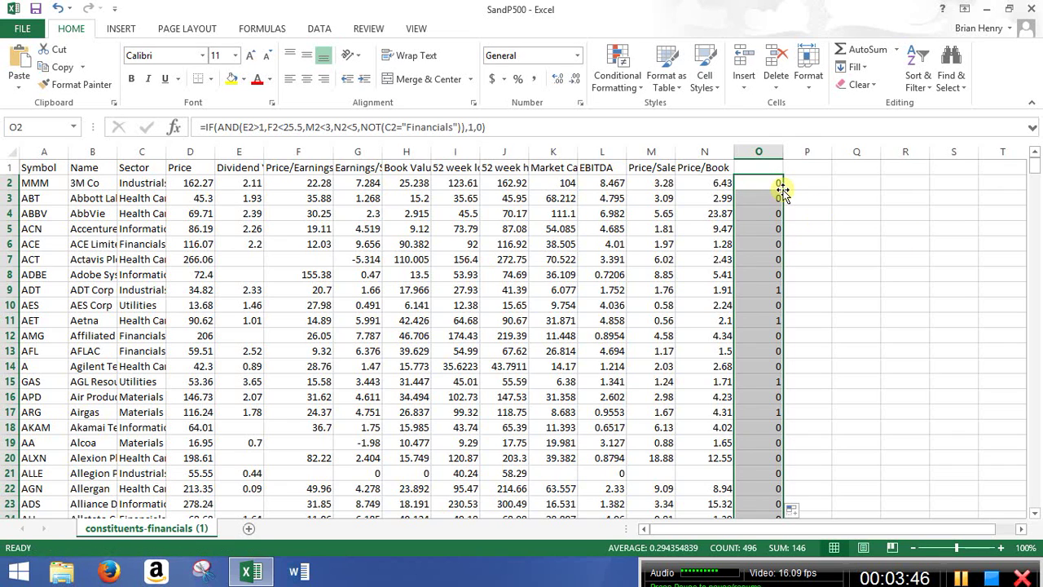